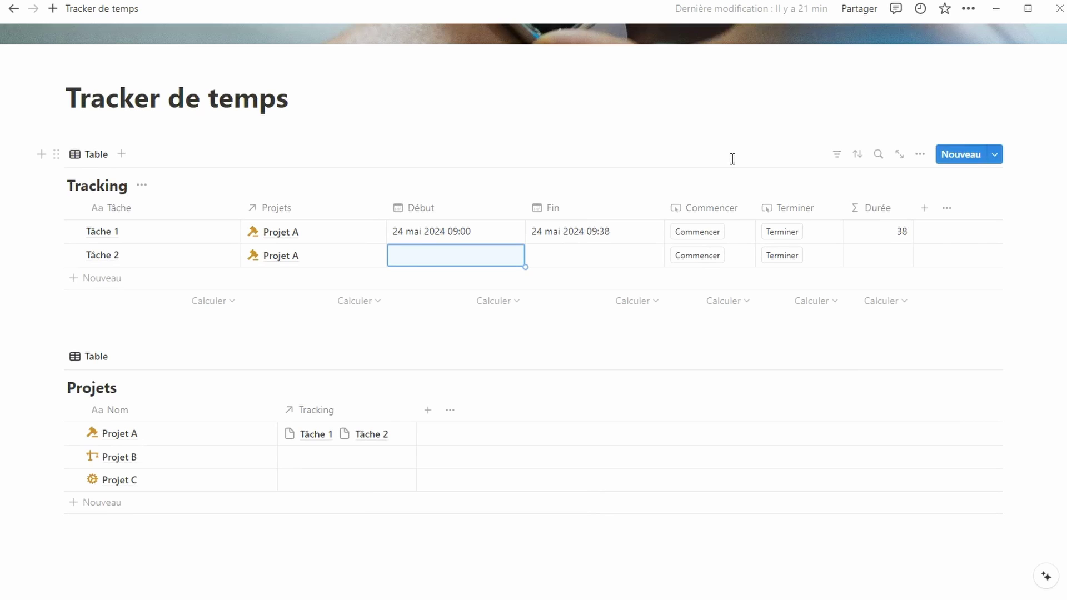
# Record the start and end times of Tâche 2 in the Tracking table with its Commencer and Terminer actions
pyautogui.click(712, 257)
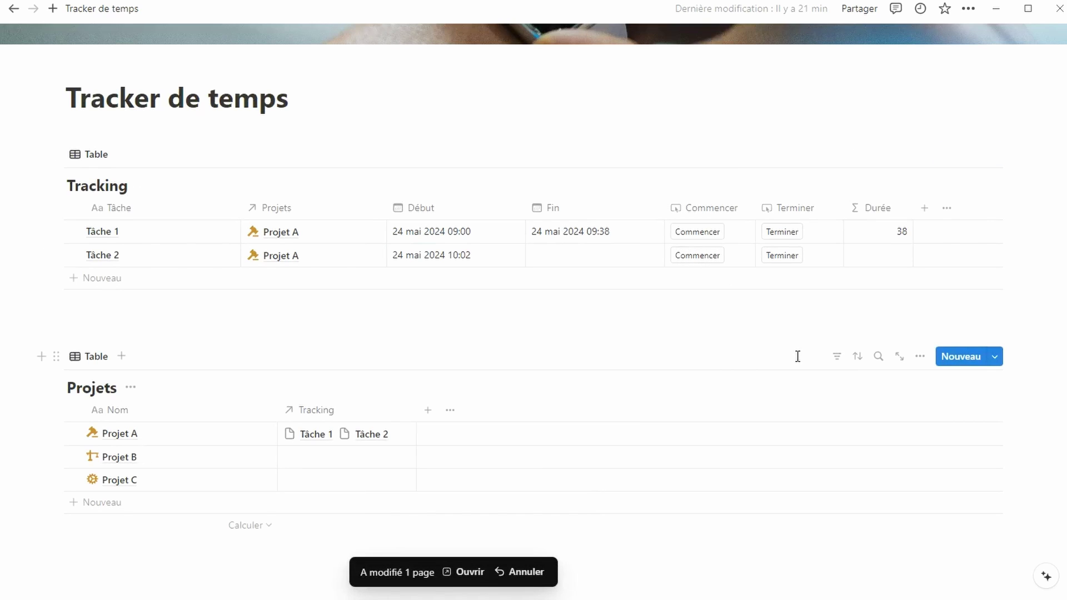
pyautogui.click(783, 260)
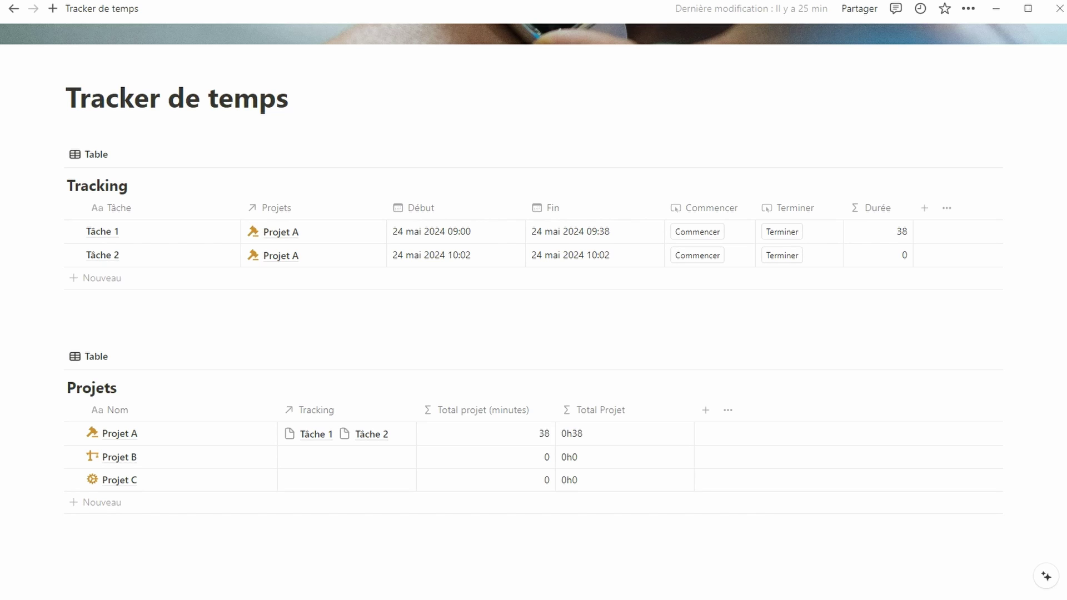
# Create a new template for the Projets database with a blue gear icon and the title Nouveau projet
pyautogui.click(993, 357)
pyautogui.click(966, 455)
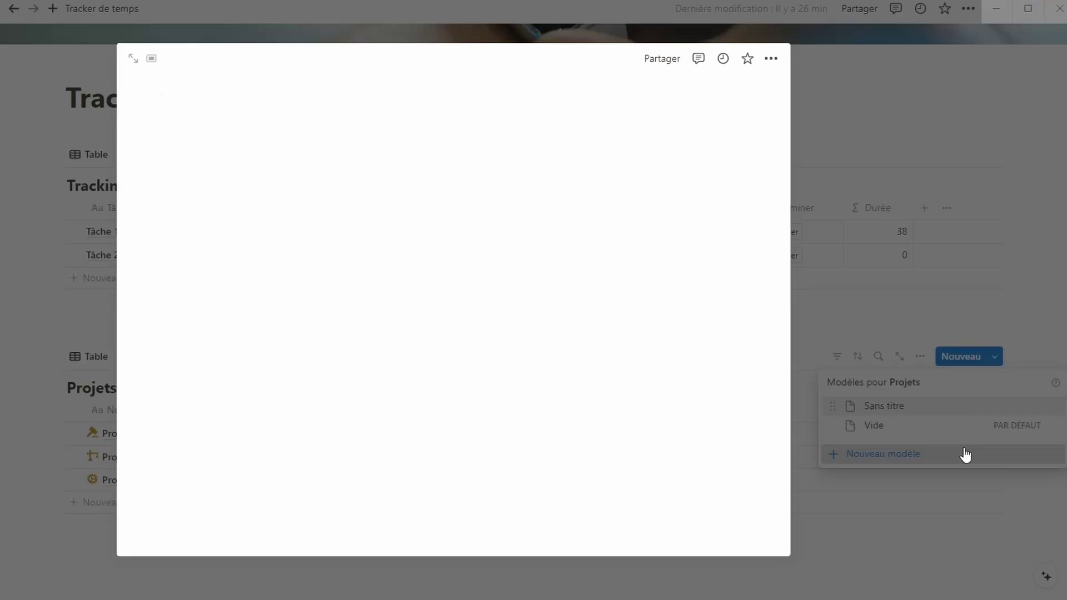
pyautogui.click(234, 149)
pyautogui.write('Nouveau projet')
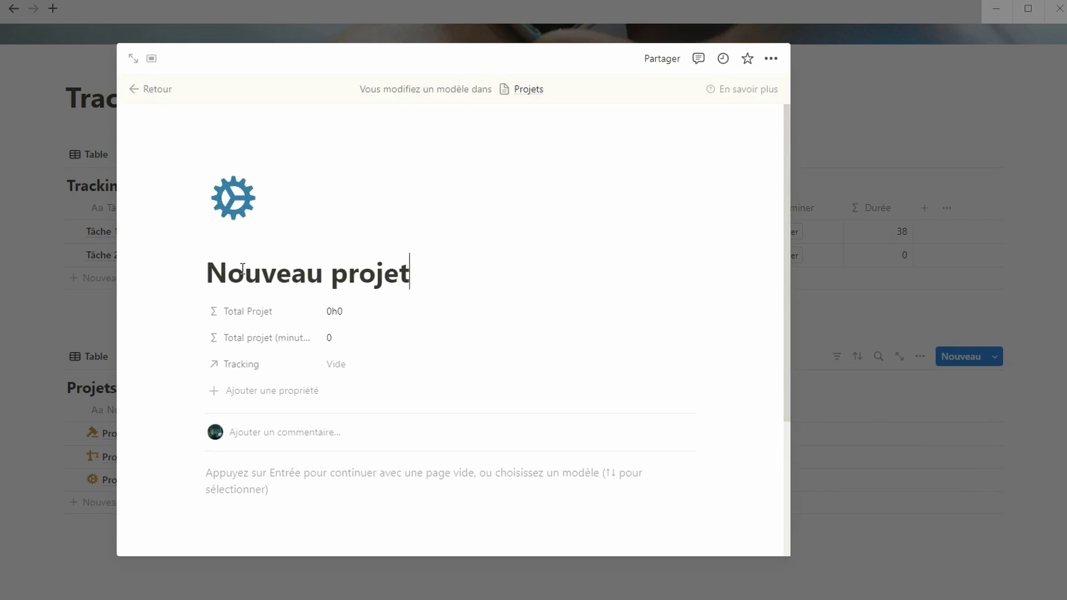
# Insert a linked table view of the existing Tracking database in the body of the Nouveau projet template
pyautogui.scroll(-3, 319, 317)
pyautogui.click(319, 316)
pyautogui.write('/data')
pyautogui.click(269, 384)
pyautogui.write('tracki')
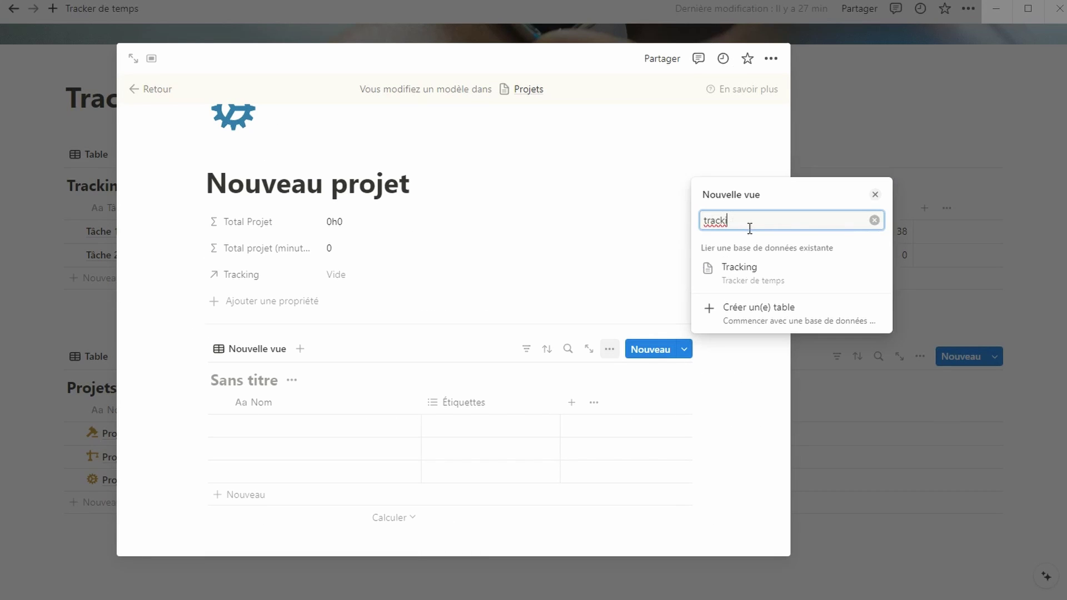
pyautogui.click(766, 281)
# Hide the database title above the linked Tracking table in the template
pyautogui.click(304, 389)
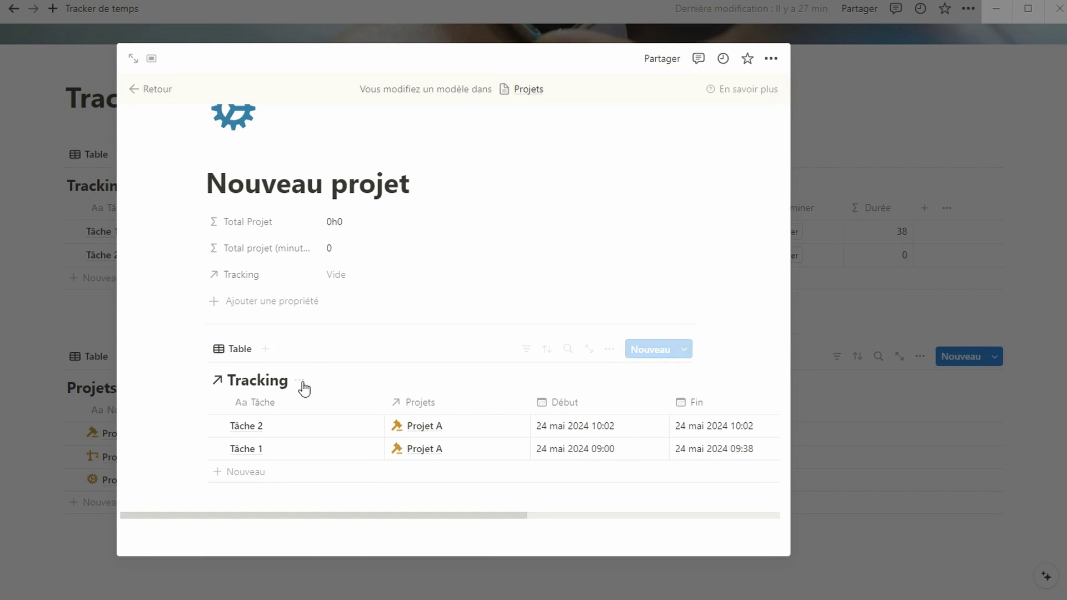
pyautogui.click(301, 384)
pyautogui.click(289, 450)
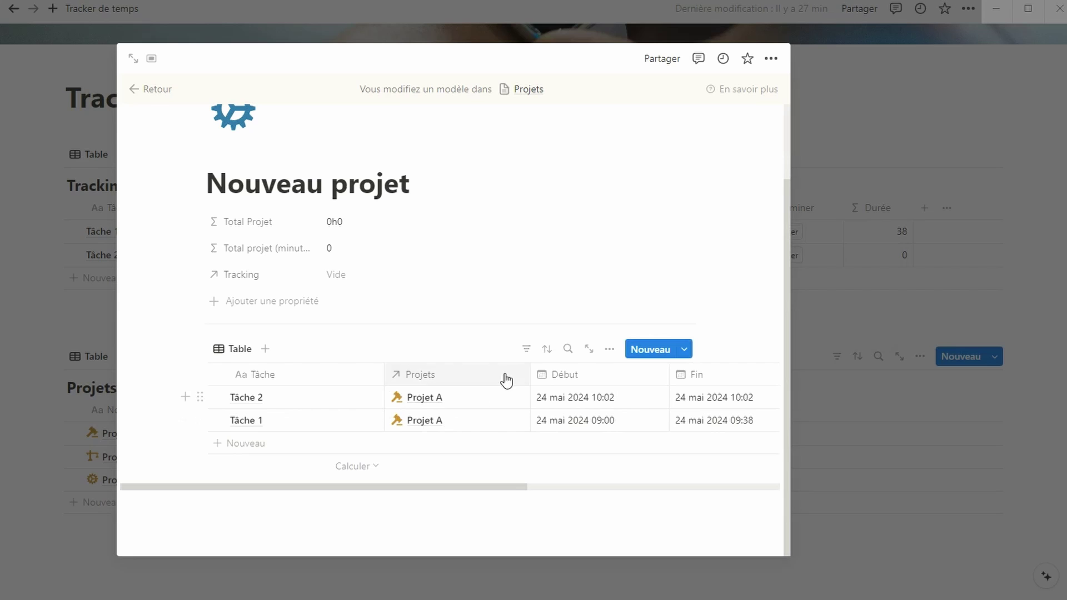
# Filter the linked Tracking table so that Projets contains Nouveau projet
pyautogui.click(528, 349)
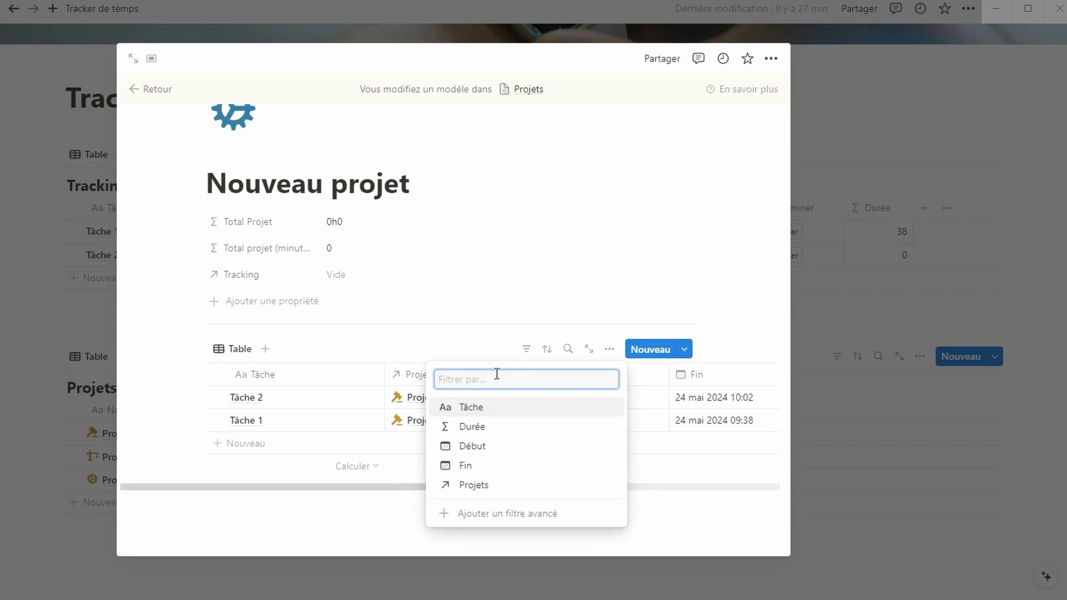
pyautogui.click(474, 485)
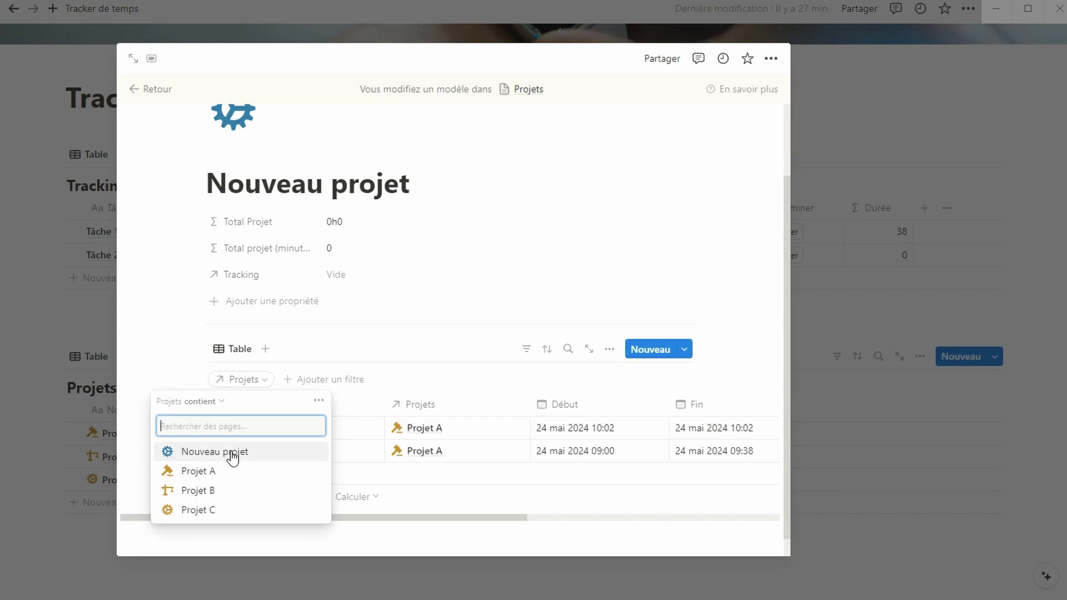
pyautogui.click(232, 457)
pyautogui.click(431, 522)
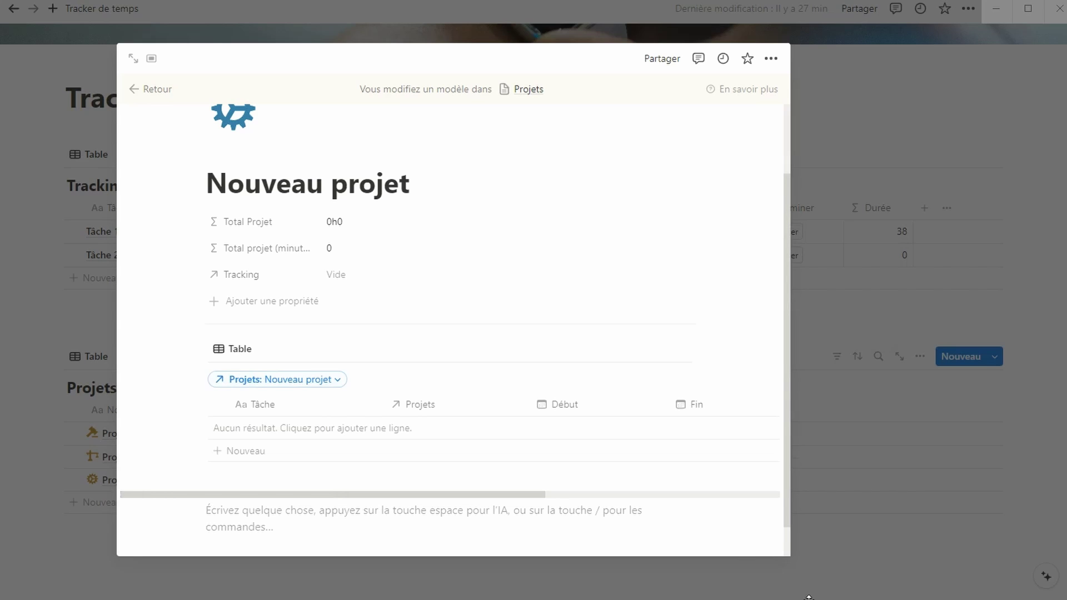
# Insert a button block above the linked Tracking table and name it Nouveau Tracking
pyautogui.click(421, 184)
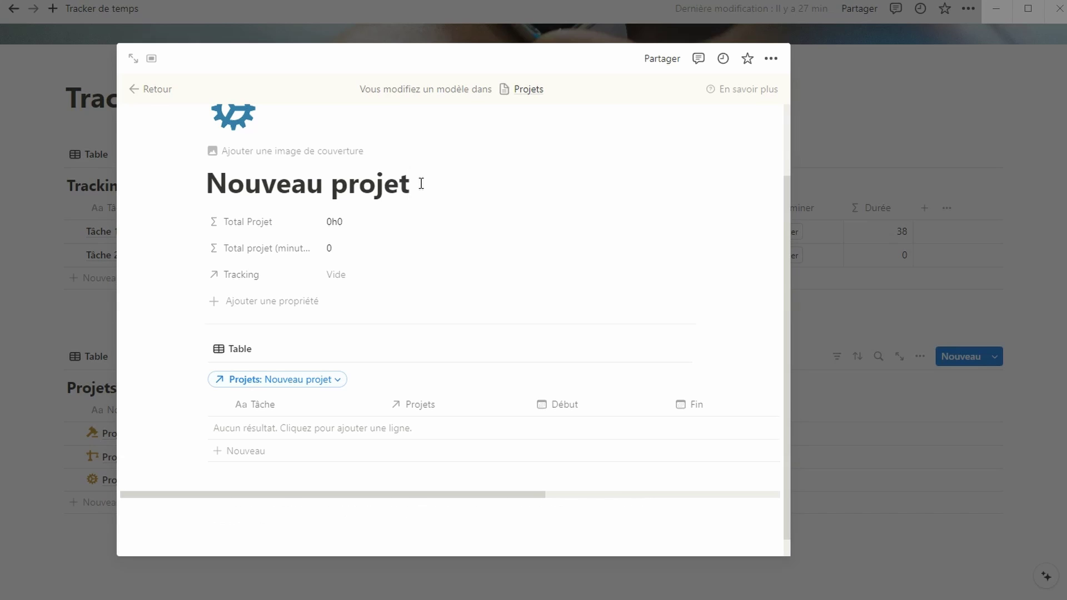
pyautogui.press('Return')
pyautogui.write('/bouton')
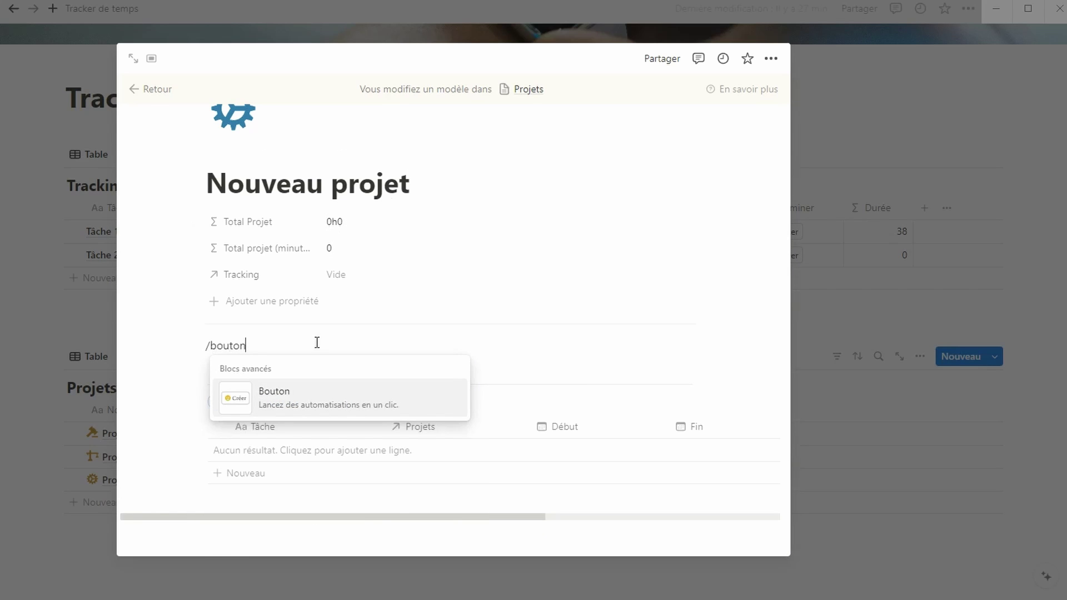
pyautogui.click(309, 398)
pyautogui.click(311, 382)
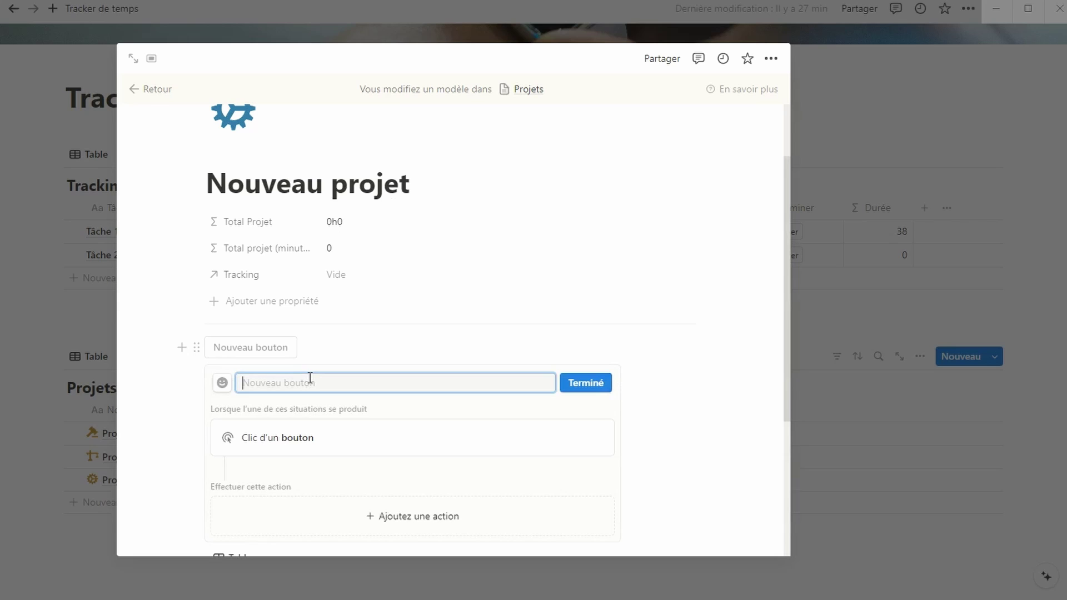
pyautogui.write('Nouveau Tracking')
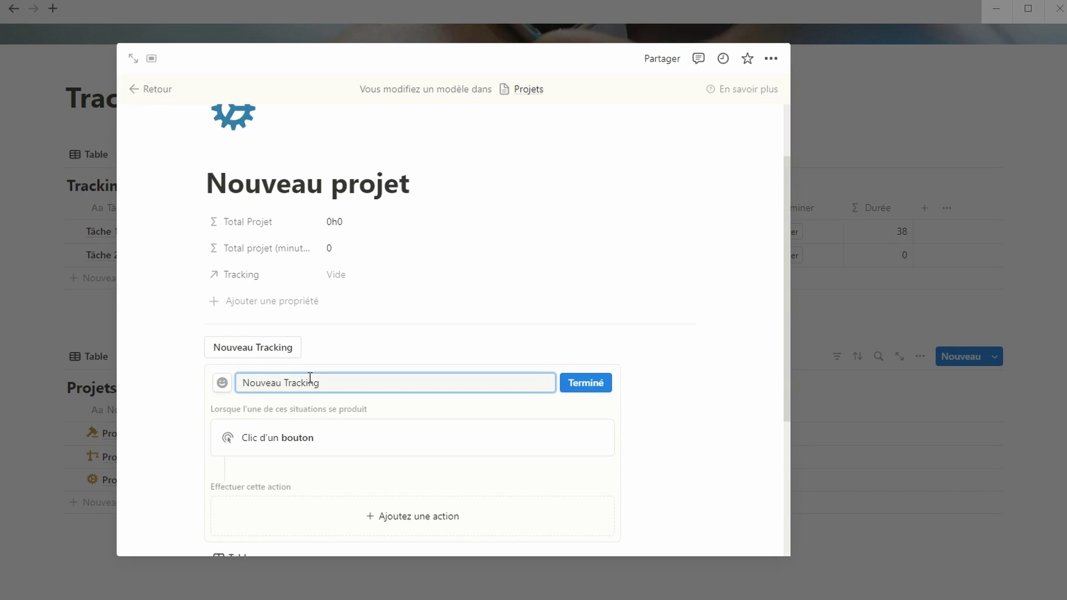
# Give the Nouveau Tracking button a blue gavel icon
pyautogui.click(222, 382)
pyautogui.moveTo(144, 223)
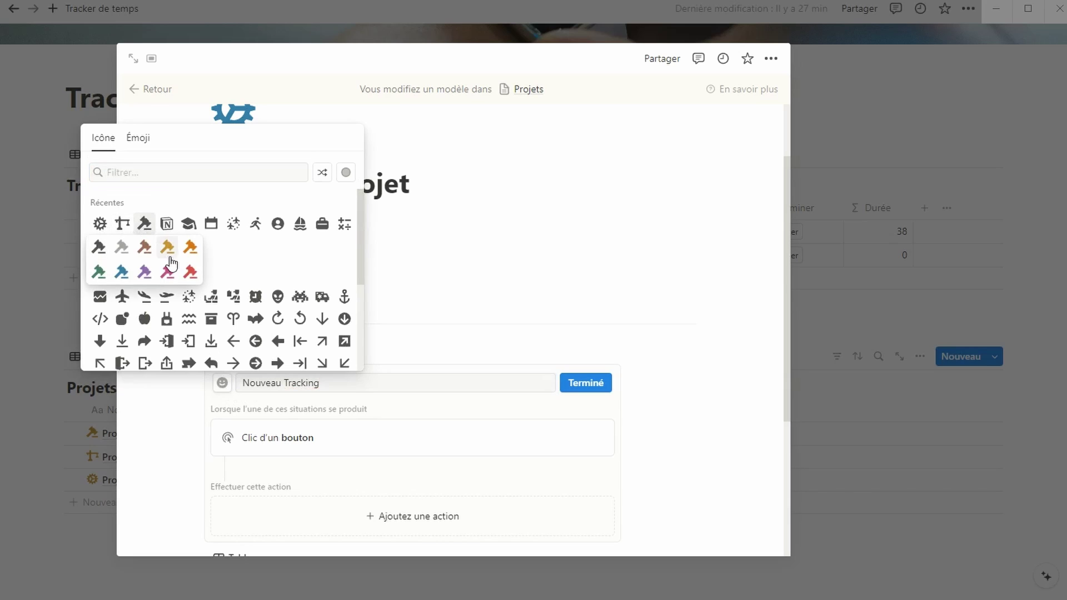
pyautogui.click(122, 271)
# Give the Nouveau Tracking button an action that adds a page to the Tracking database
pyautogui.scroll(-2, 467, 423)
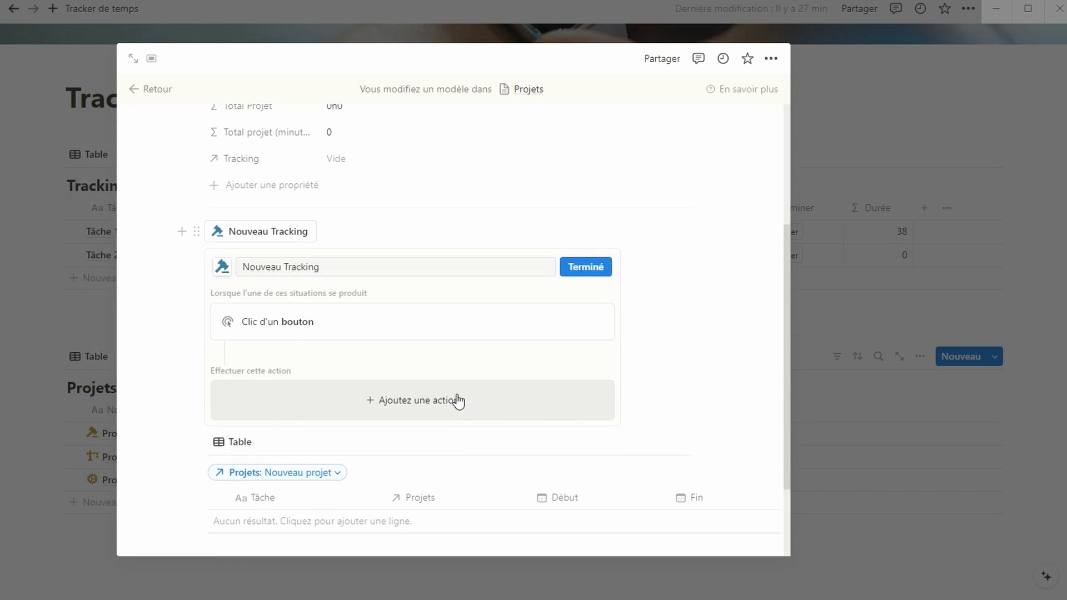
pyautogui.click(458, 401)
pyautogui.click(322, 233)
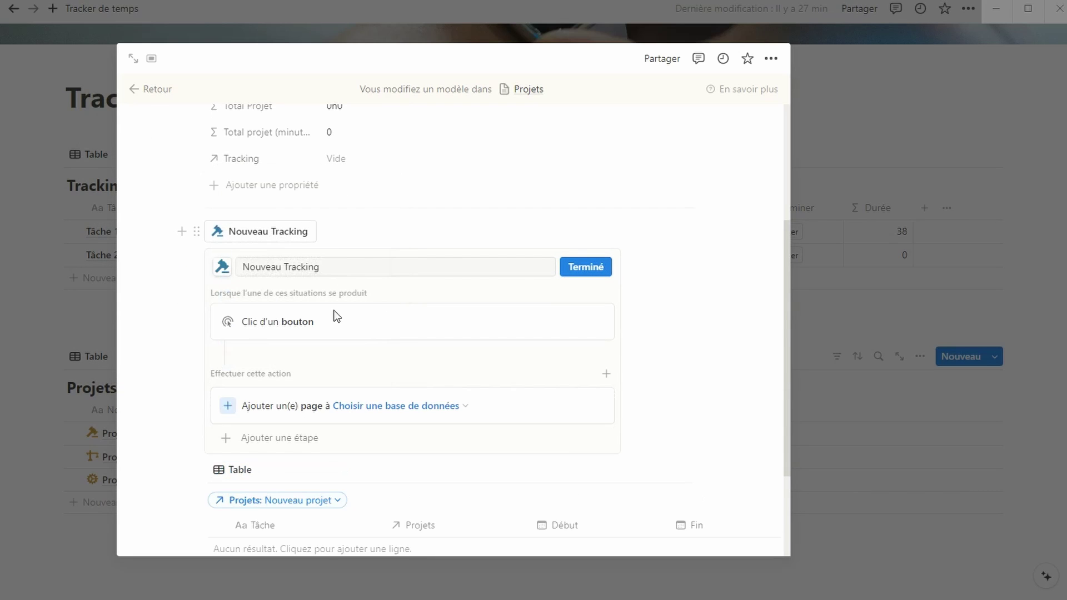
pyautogui.click(361, 409)
pyautogui.click(405, 474)
# Replace the Tâche property in the button's action with Début and set it to Maintenant
pyautogui.click(267, 438)
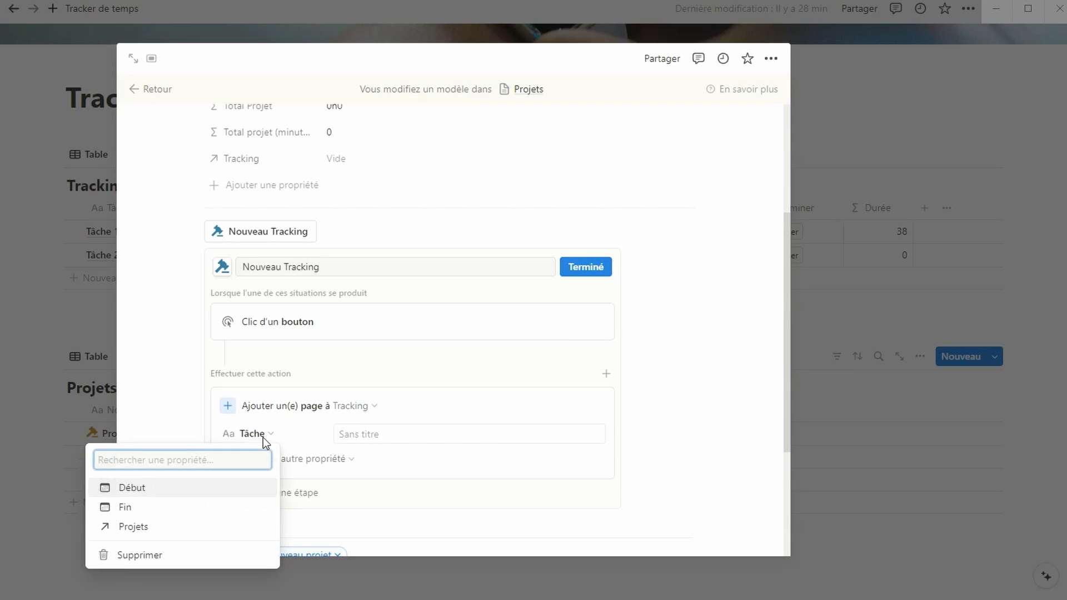
pyautogui.click(174, 492)
pyautogui.click(341, 434)
pyautogui.click(475, 481)
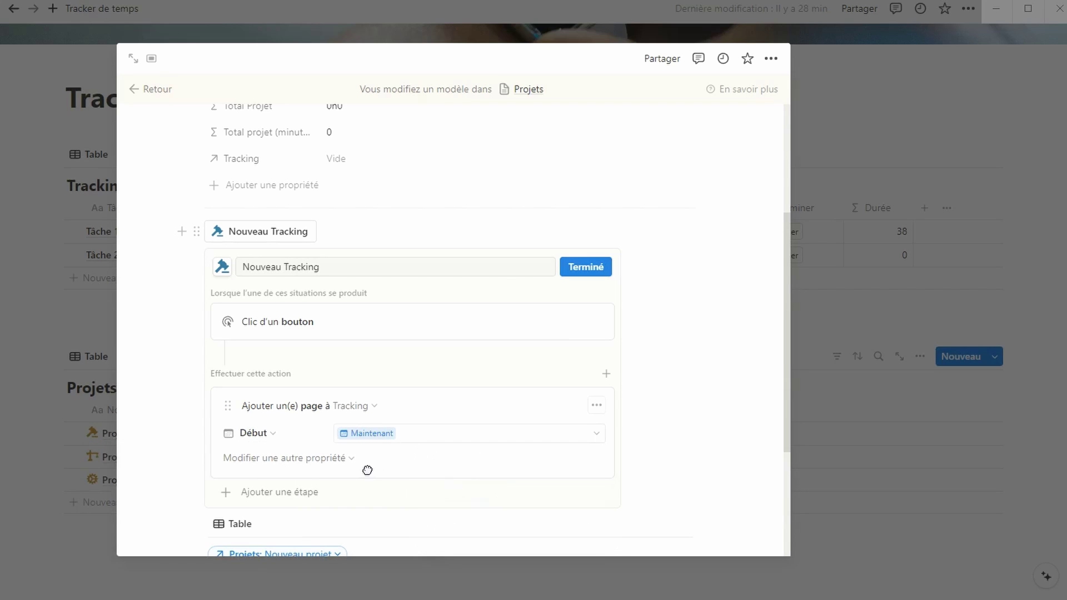
# Add the Projets property to the button's action, set it to Cette page, and finish the button's configuration
pyautogui.click(286, 459)
pyautogui.click(261, 551)
pyautogui.click(381, 459)
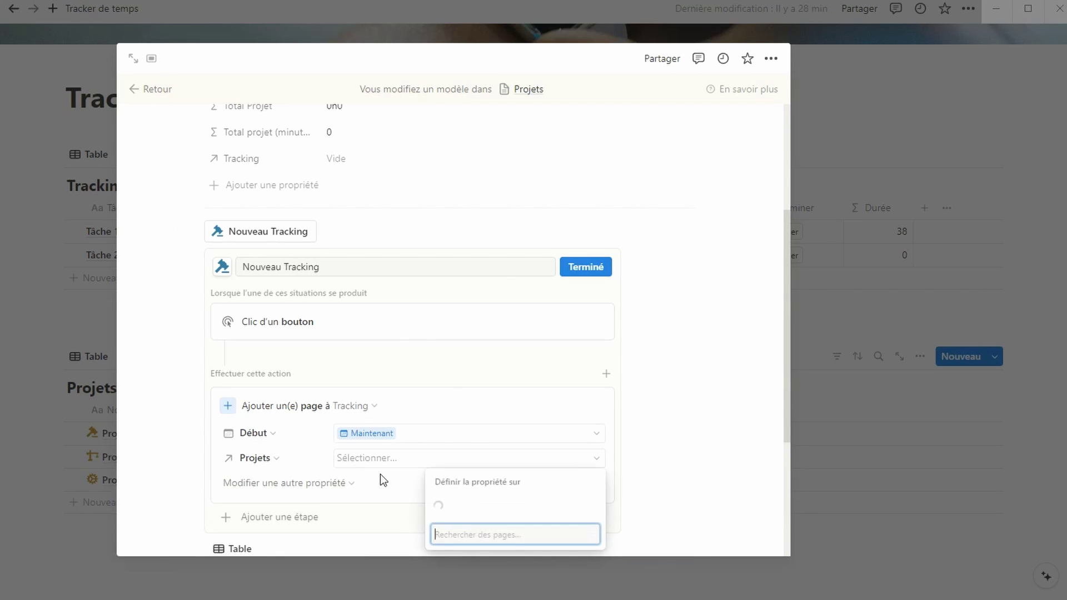
pyautogui.click(444, 376)
pyautogui.click(408, 477)
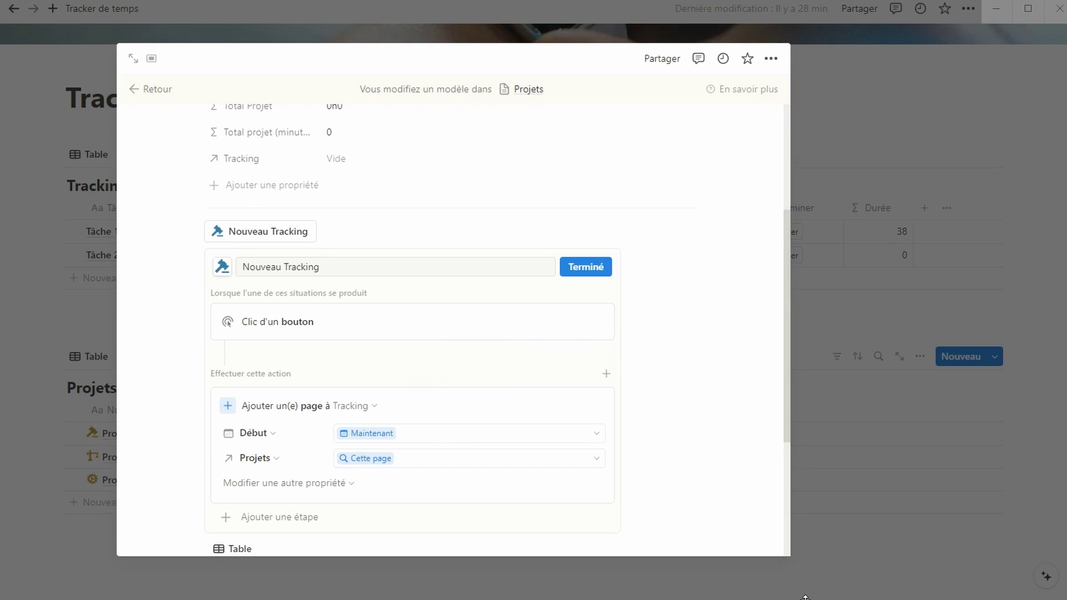
pyautogui.click(592, 271)
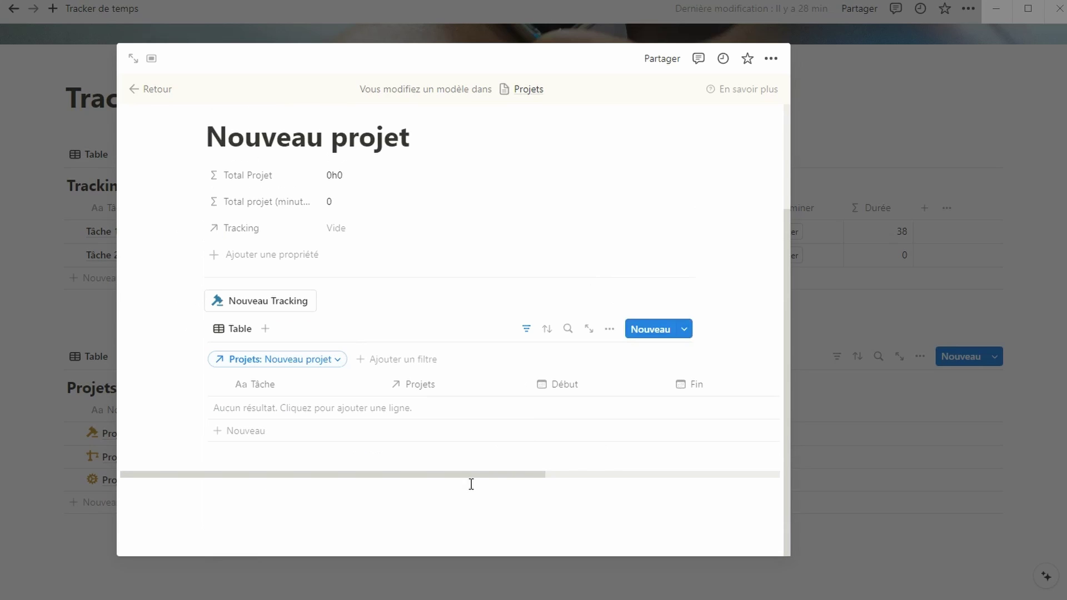
# Rename the linked table view in the template to Toutes les tâches
pyautogui.click(234, 332)
pyautogui.click(257, 371)
pyautogui.write('Toutes ')
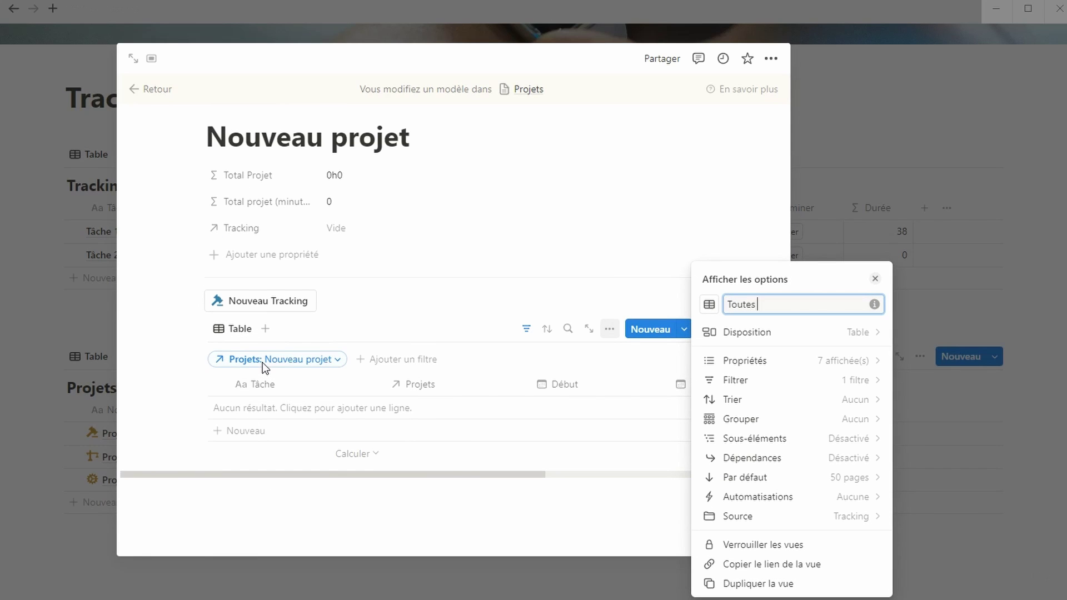
pyautogui.write('les tâches')
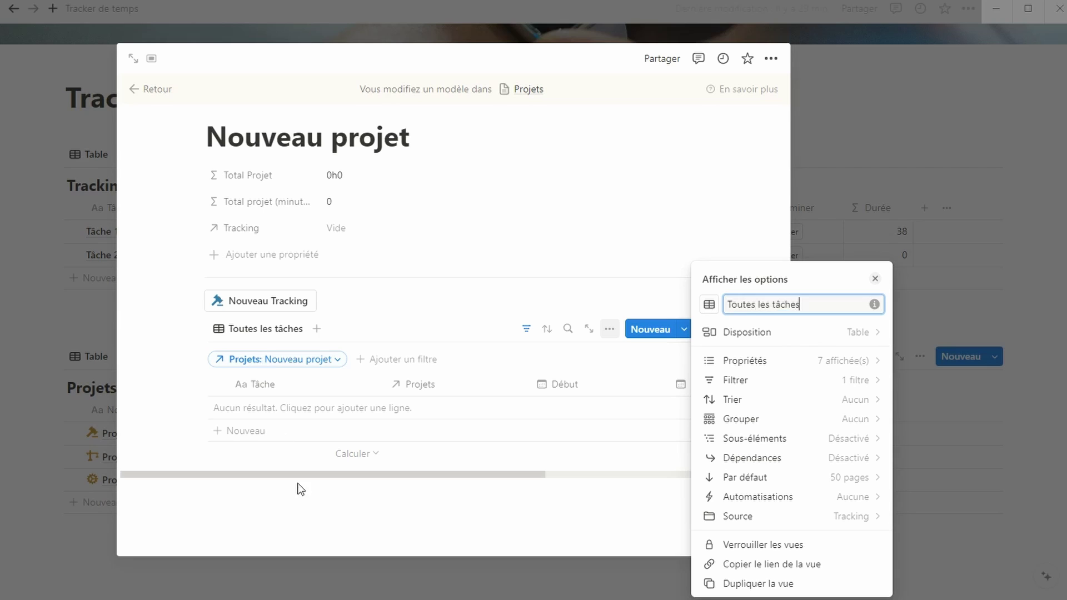
pyautogui.click(298, 488)
# Duplicate the Toutes les tâches view and name the copy Tâches en cours
pyautogui.click(278, 332)
pyautogui.click(279, 451)
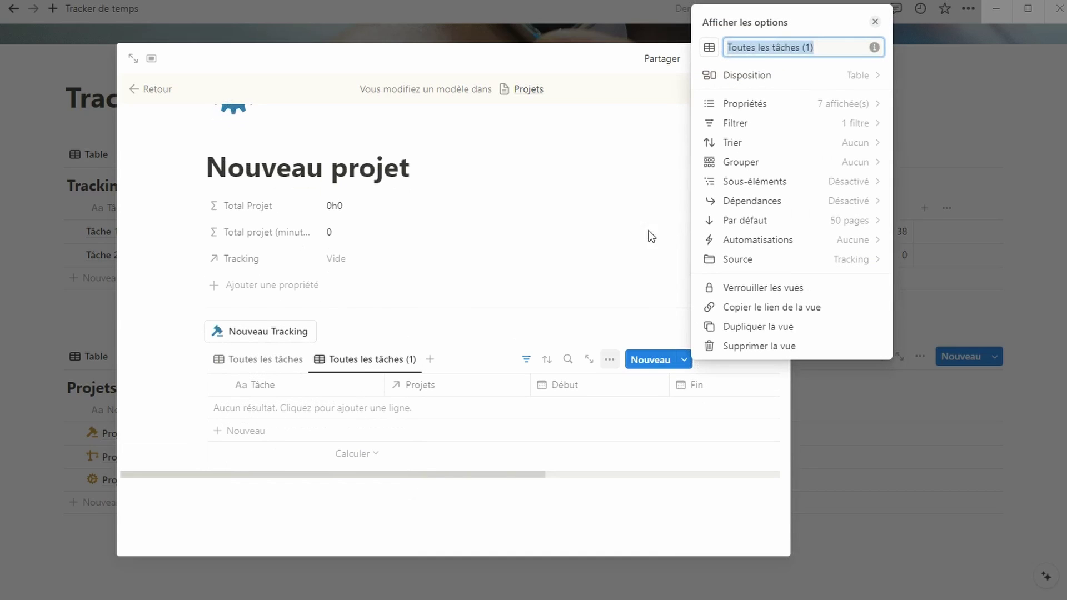
pyautogui.write('Tâches en cours')
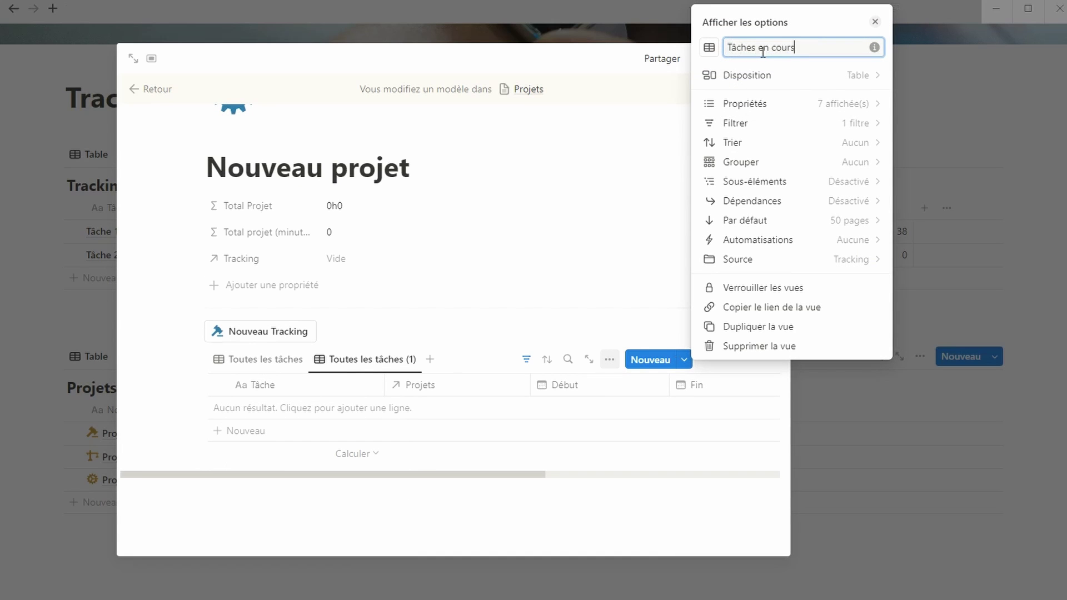
pyautogui.press('Escape')
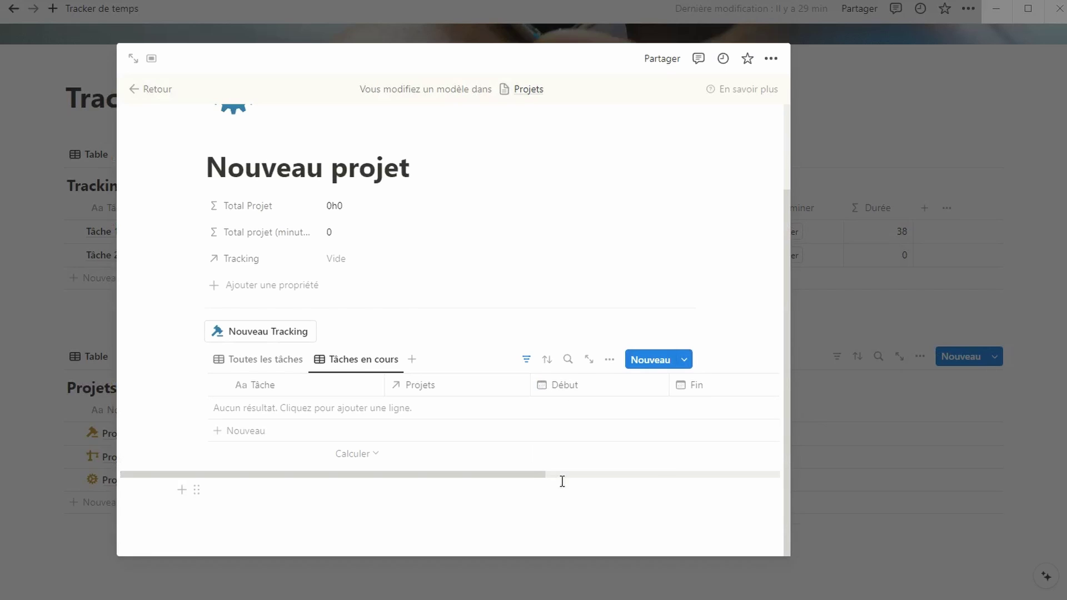
# Hide the Commencer column in the Tâches en cours view
pyautogui.moveTo(562, 476); pyautogui.dragTo(694, 476)
pyautogui.click(643, 397)
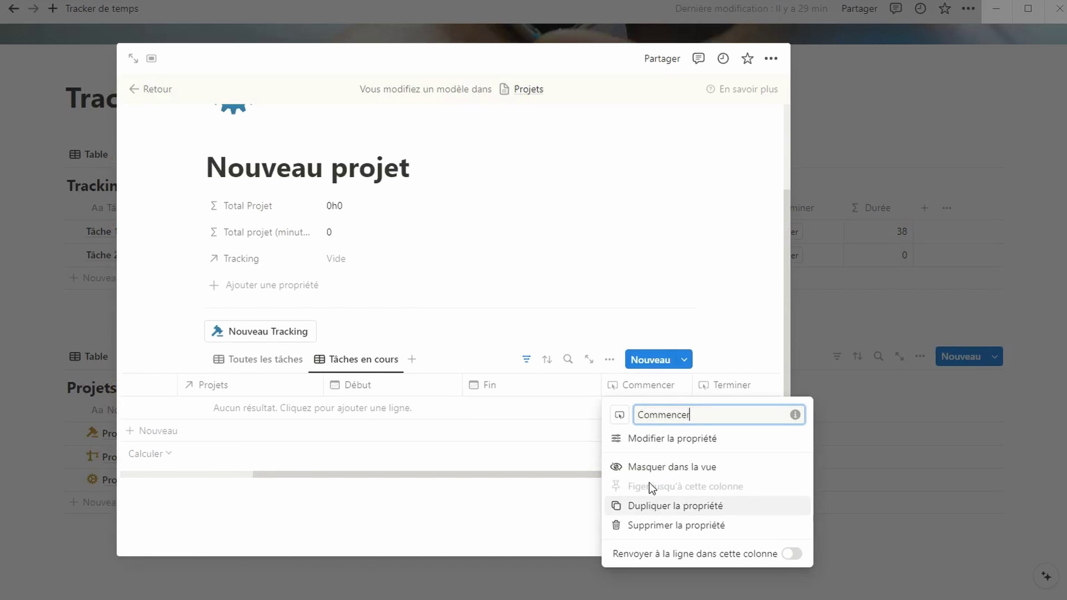
pyautogui.click(647, 467)
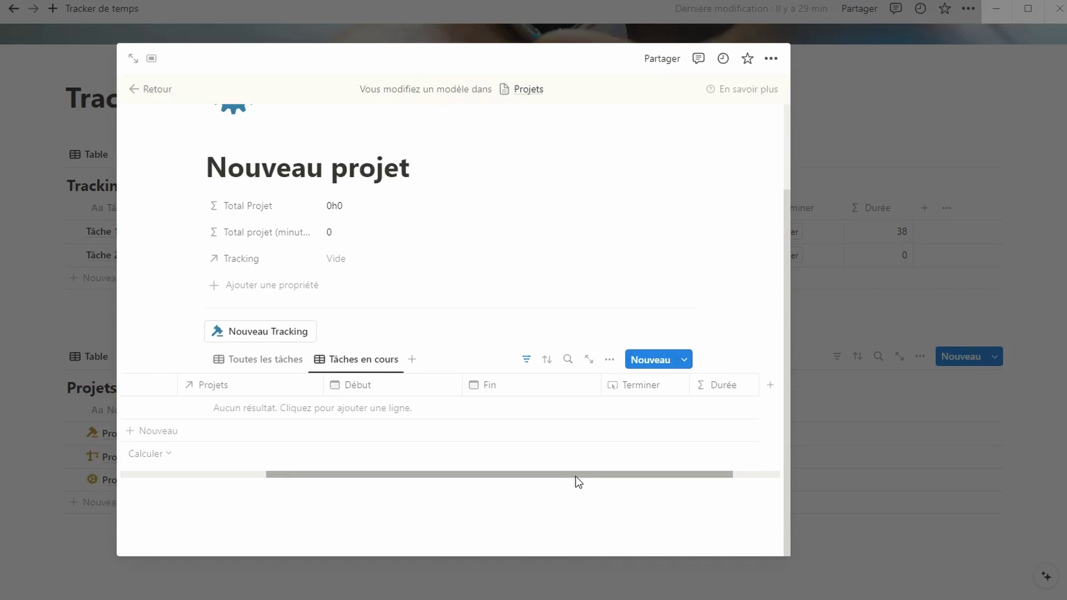
# Add a filter on Début to the Tâches en cours view with the condition N'est pas vide
pyautogui.moveTo(572, 476); pyautogui.dragTo(491, 474)
pyautogui.click(482, 384)
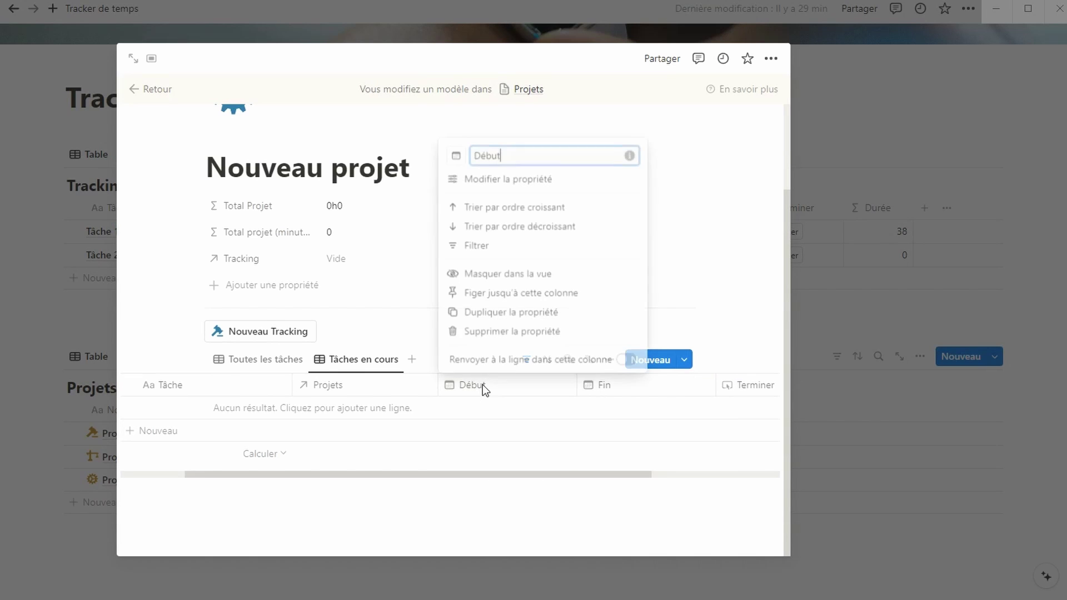
pyautogui.click(489, 245)
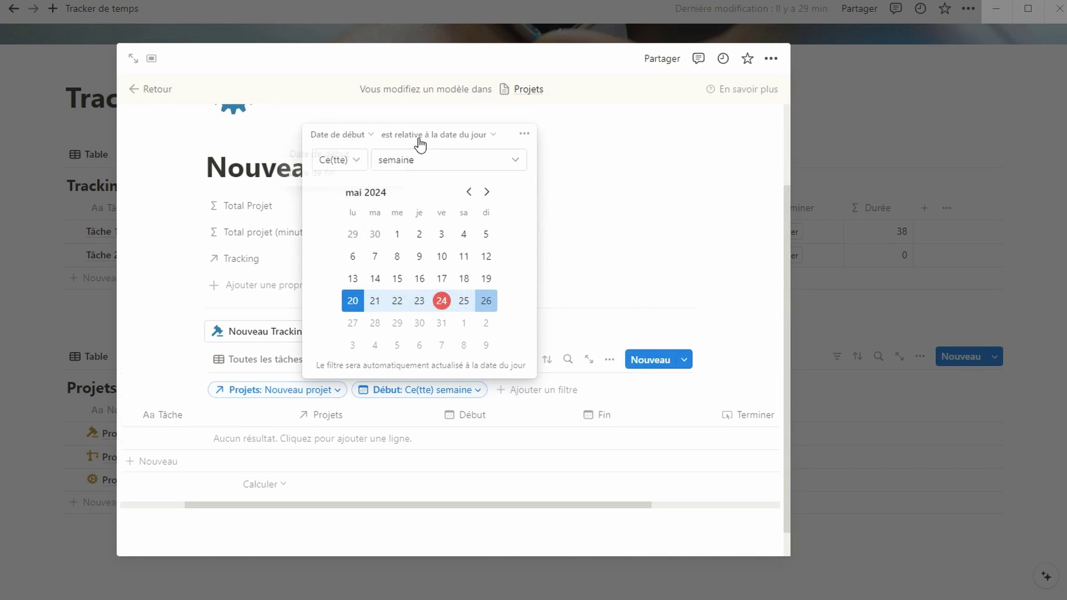
pyautogui.click(420, 144)
pyautogui.click(448, 304)
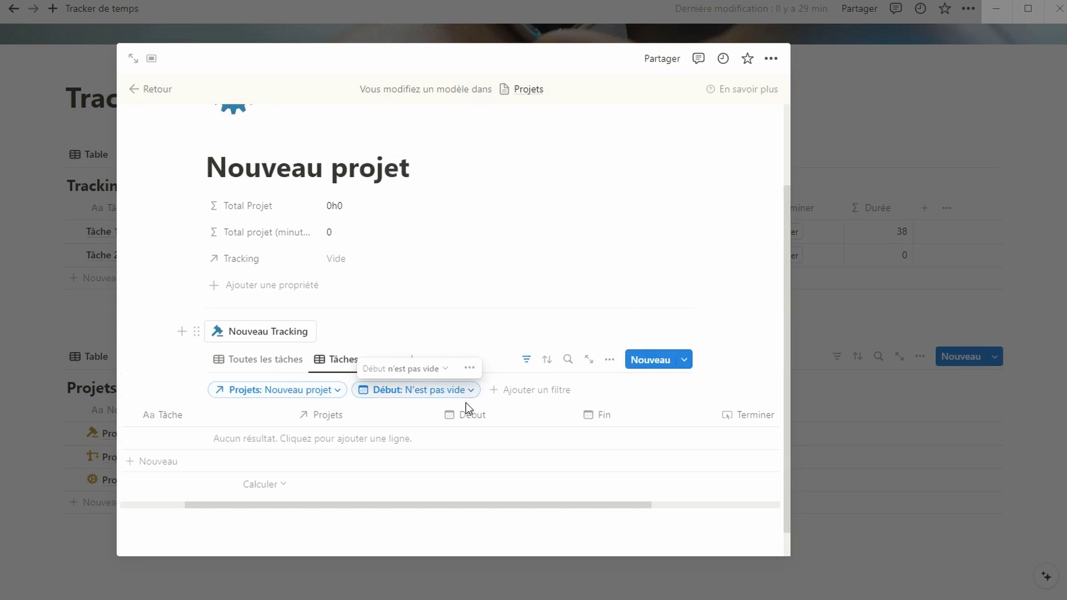
# Add a filter on Fin to the Tâches en cours view with the condition Est vide
pyautogui.click(599, 415)
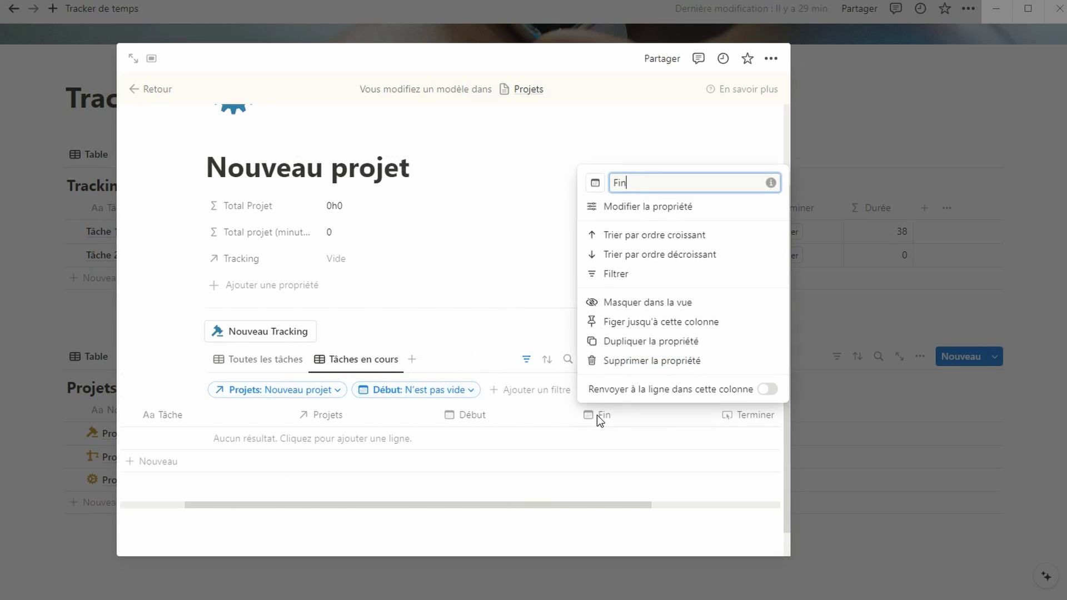
pyautogui.click(637, 282)
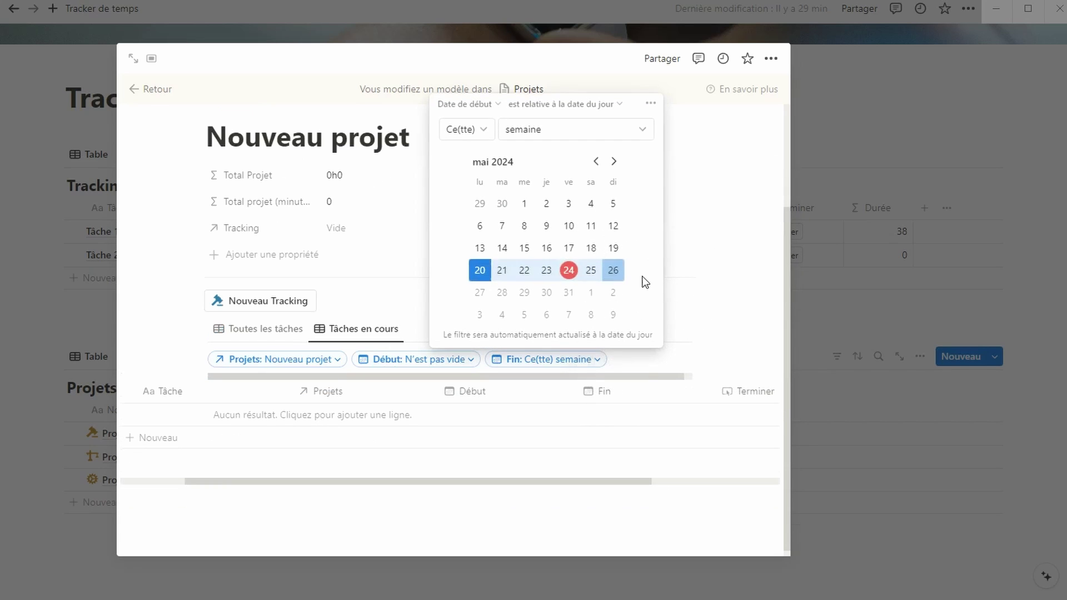
pyautogui.click(565, 105)
pyautogui.click(550, 261)
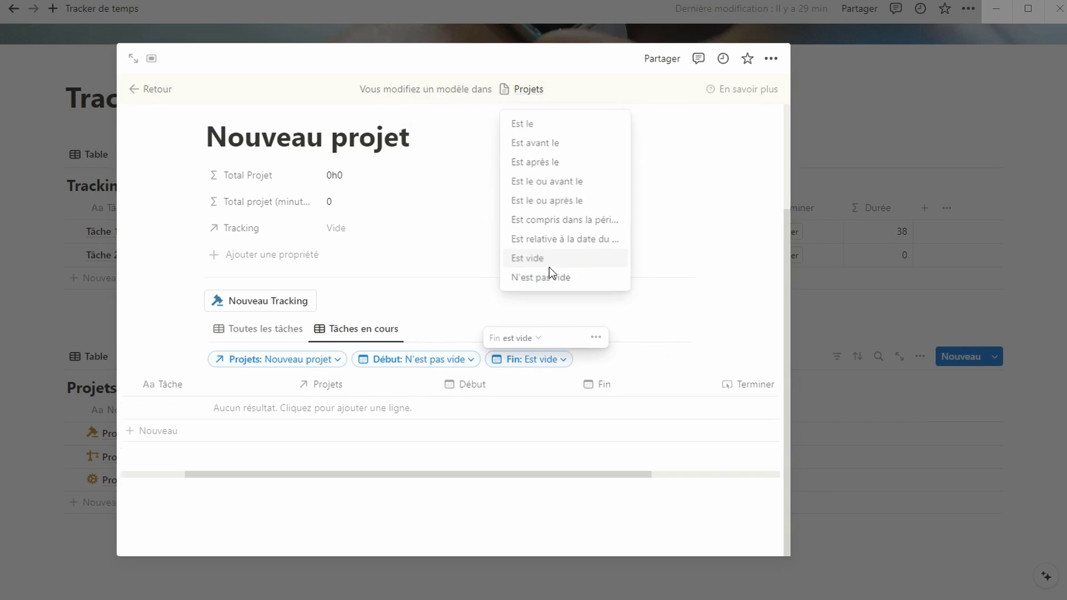
# Place the Tâches en cours view before the Toutes les tâches view and close the Nouveau projet template
pyautogui.click(516, 515)
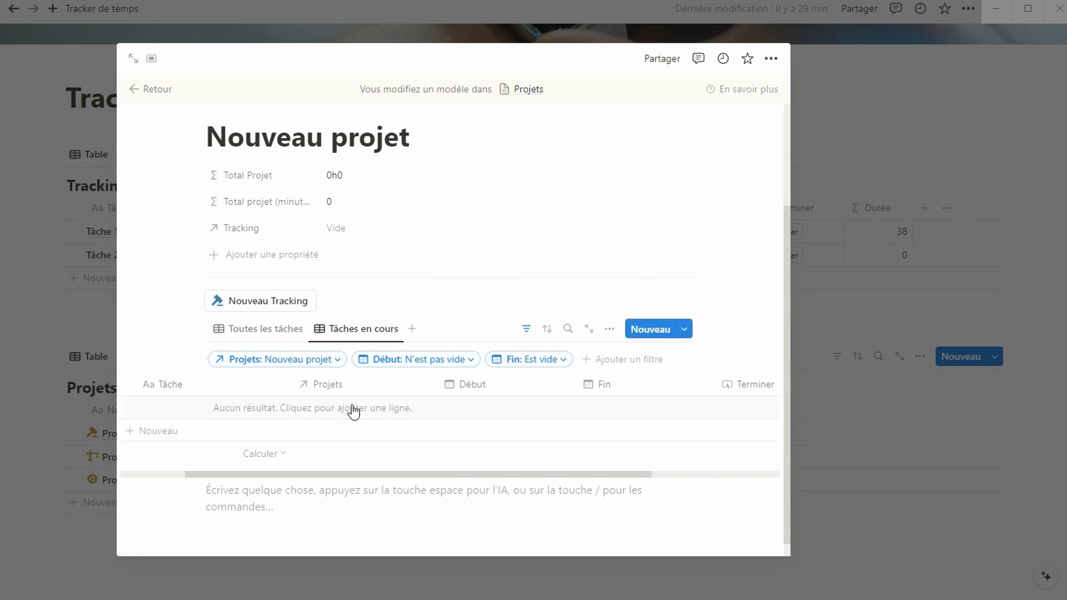
pyautogui.moveTo(383, 332); pyautogui.dragTo(244, 329)
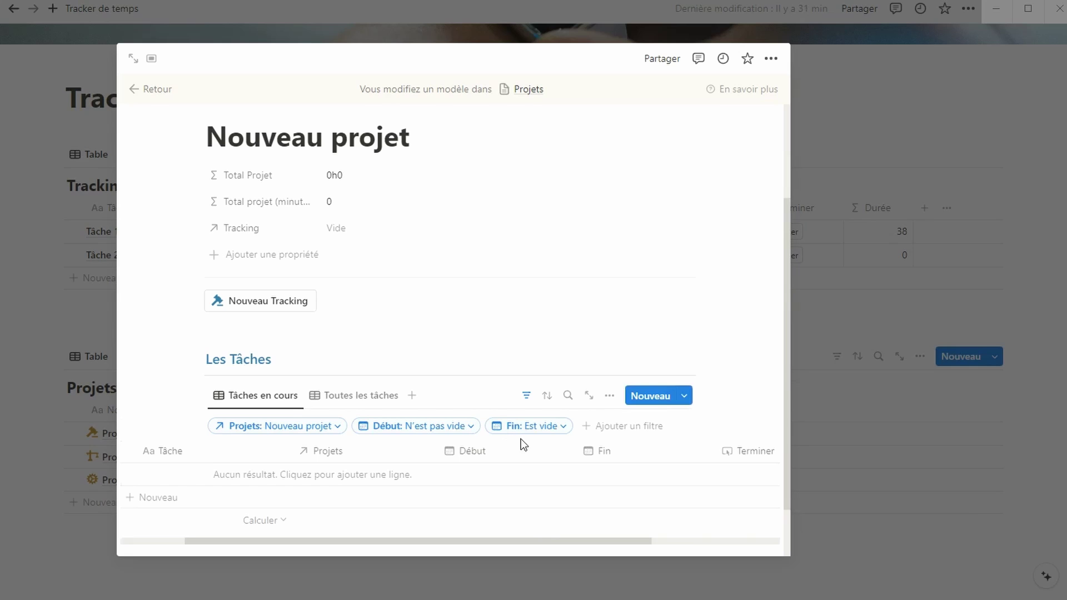
pyautogui.click(865, 431)
# Make Nouveau projet the default template of the Projets database
pyautogui.click(995, 356)
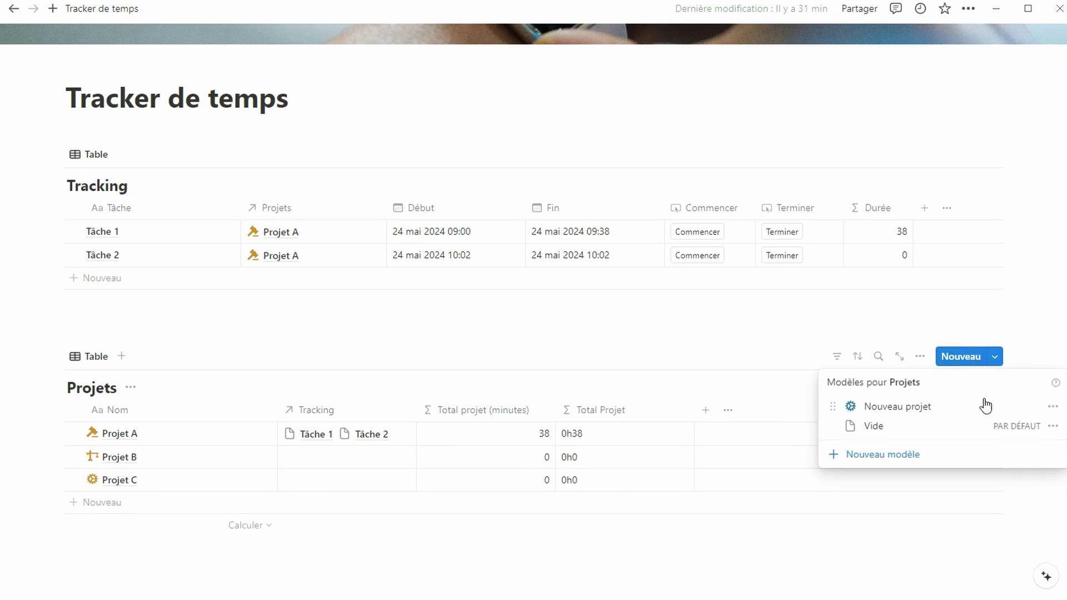
pyautogui.click(1053, 406)
pyautogui.click(952, 388)
pyautogui.click(462, 300)
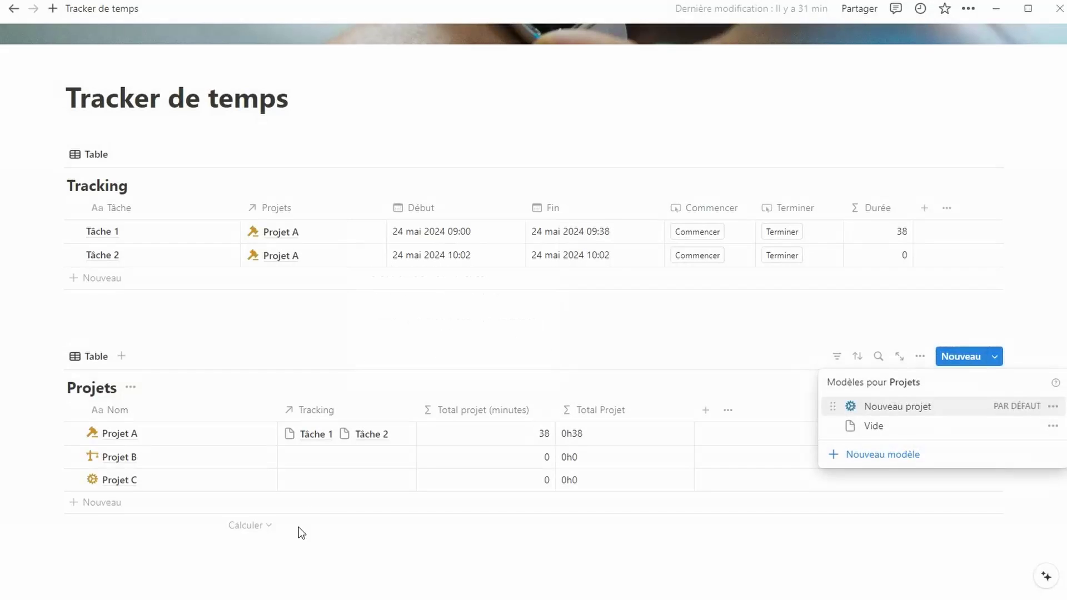
pyautogui.click(298, 527)
# Add a project named Projet D to the Projets table and open its page
pyautogui.click(157, 502)
pyautogui.write('Projet D')
pyautogui.press('Return')
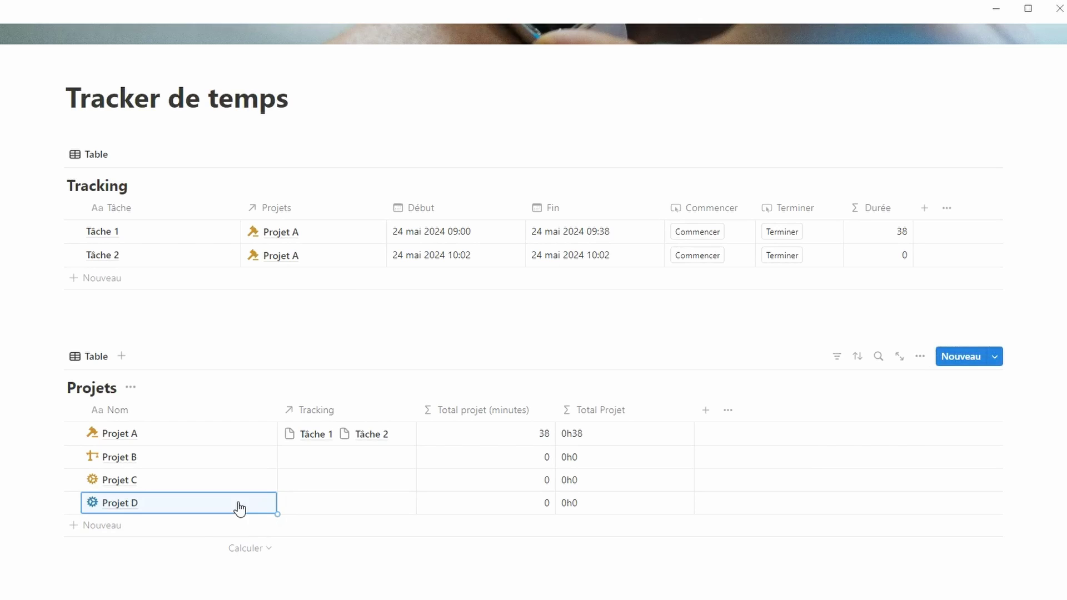
pyautogui.click(261, 504)
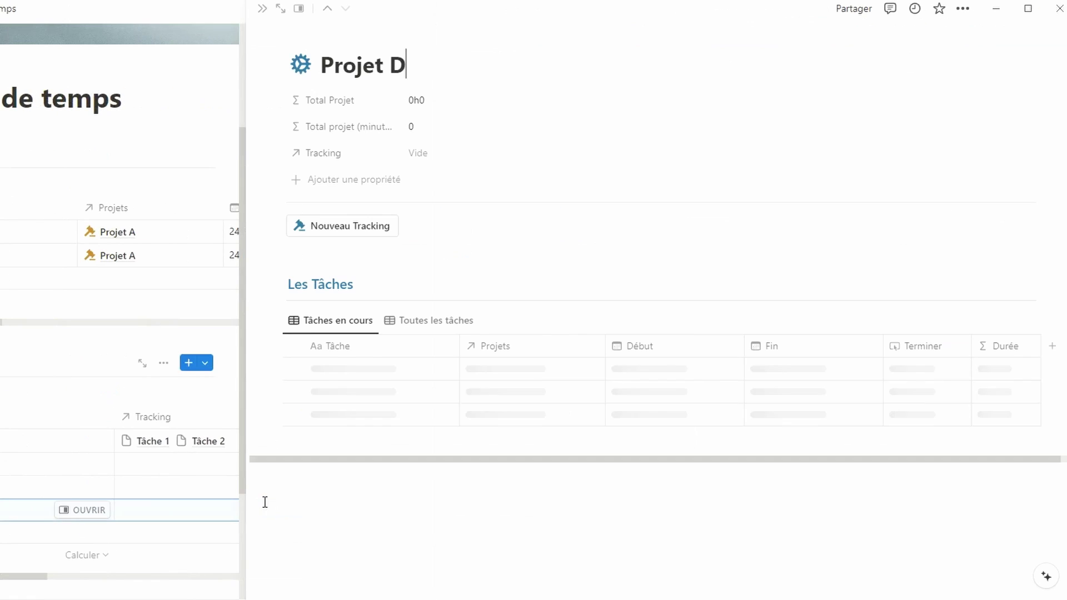
# Start a new tracking in Projet D and name its task Tâche 1
pyautogui.click(373, 234)
pyautogui.click(358, 370)
pyautogui.write('Tâche 1')
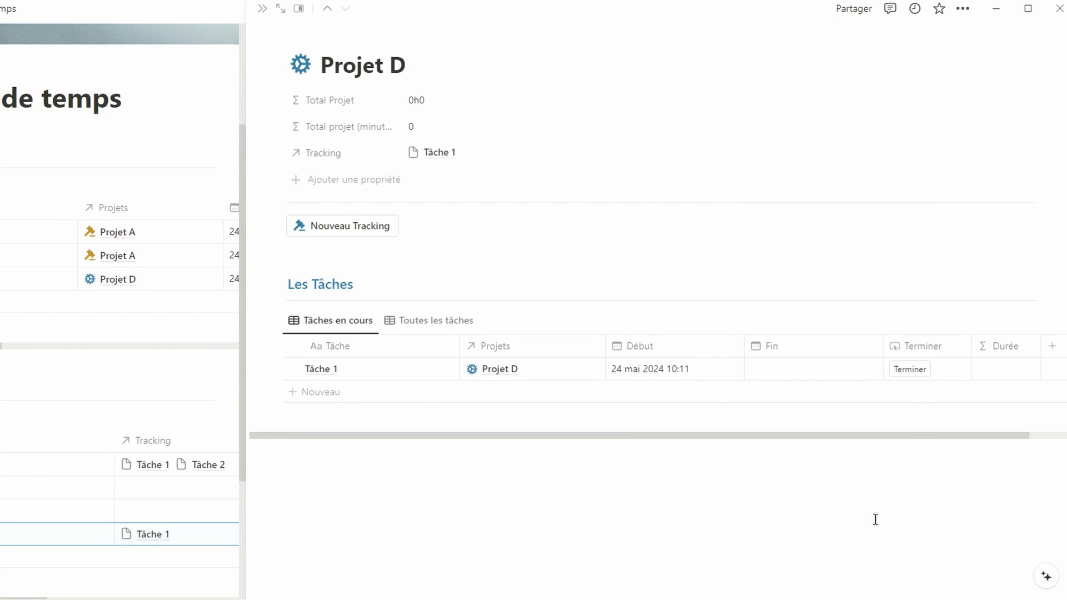
# End the tracking of Tâche 1 in Projet D and show the Toutes les tâches view
pyautogui.click(916, 372)
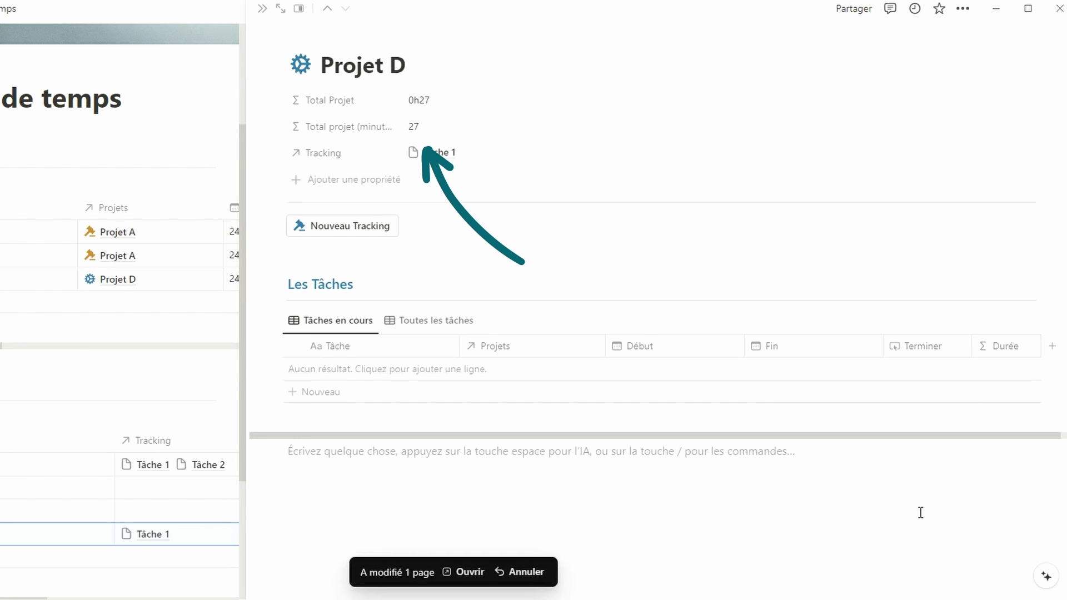
pyautogui.click(436, 320)
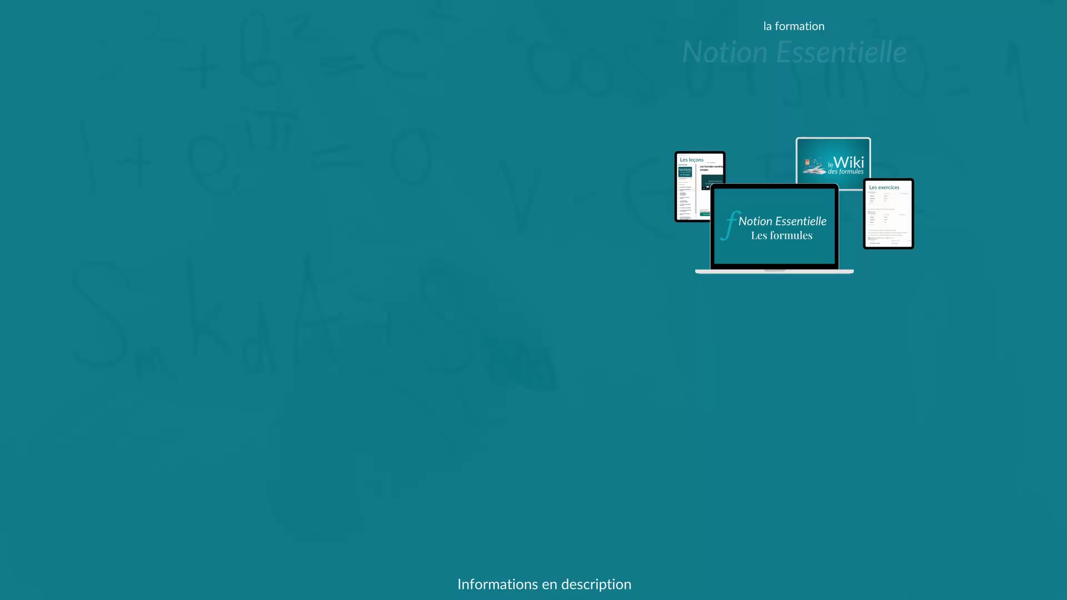